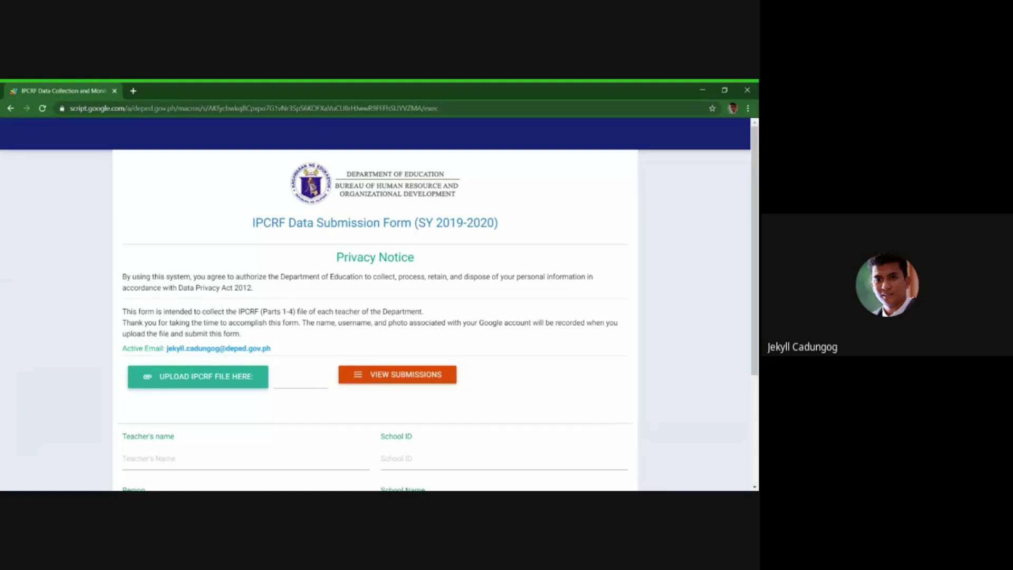
# - Check the active email account shown on the IPCRF Data Submission Form
pyautogui.moveTo(123, 349); pyautogui.dragTo(294, 350)
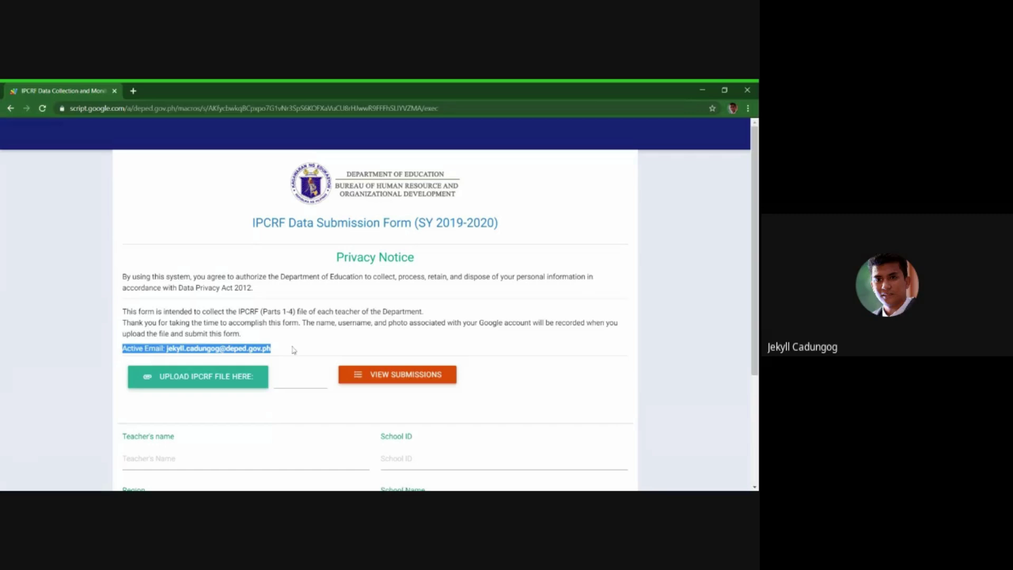
pyautogui.click(293, 350)
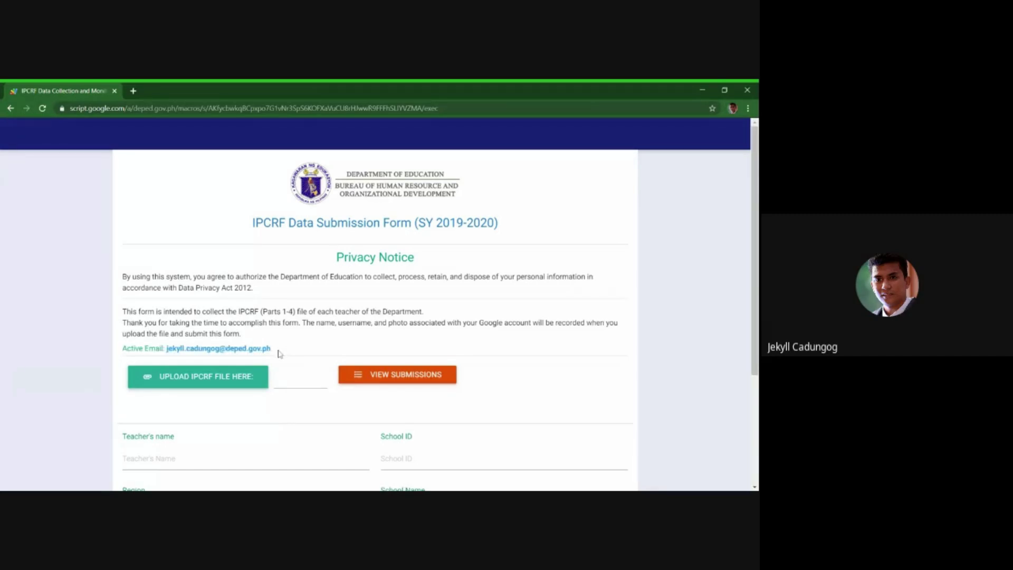
pyautogui.moveTo(278, 350); pyautogui.dragTo(168, 349)
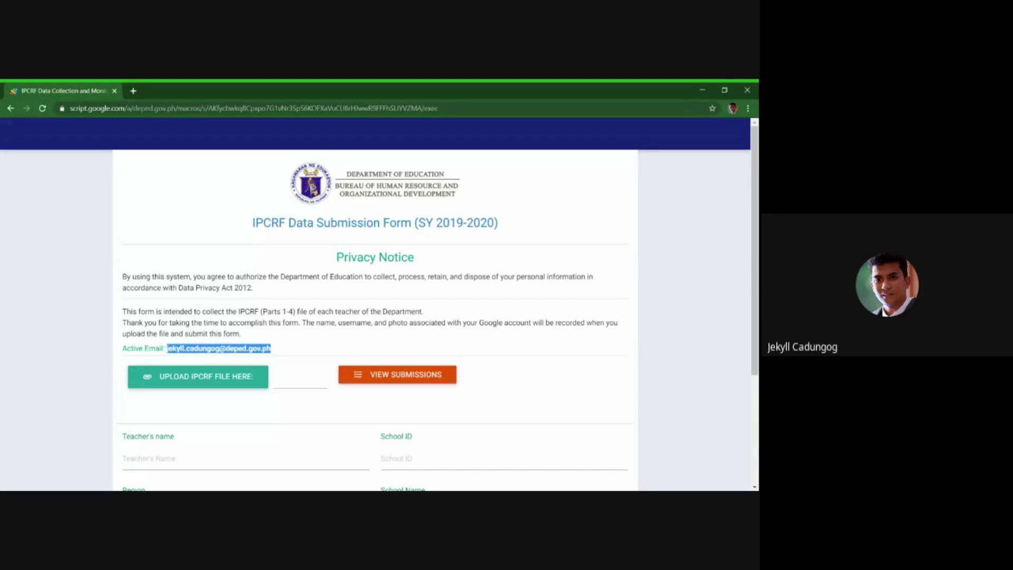
pyautogui.click(298, 352)
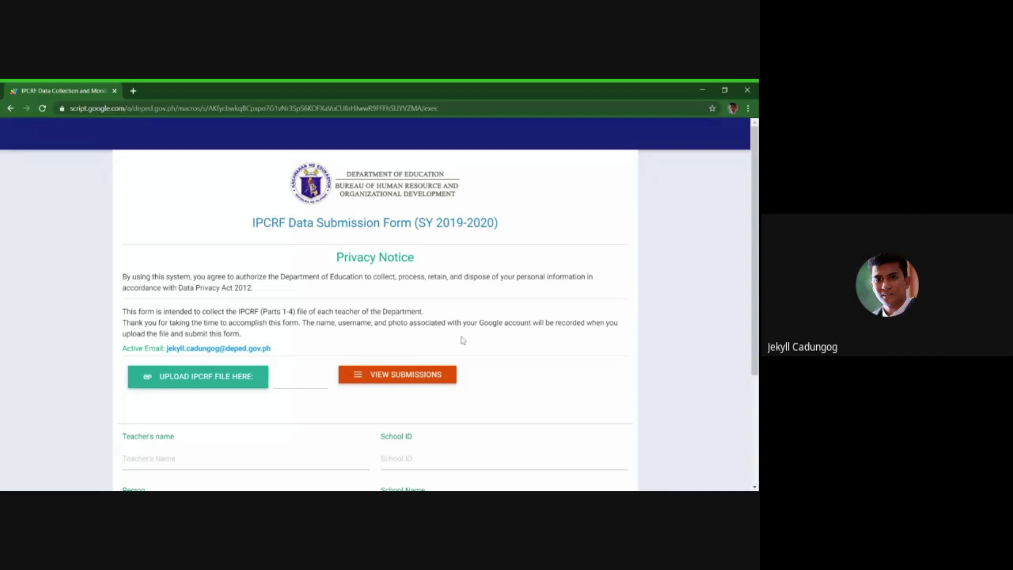
# - Try to upload the unfinalized sample IPCRF file, and likewise the sample file made with the old form version
pyautogui.scroll(-1, 455, 347)
pyautogui.scroll(-1, 521, 344)
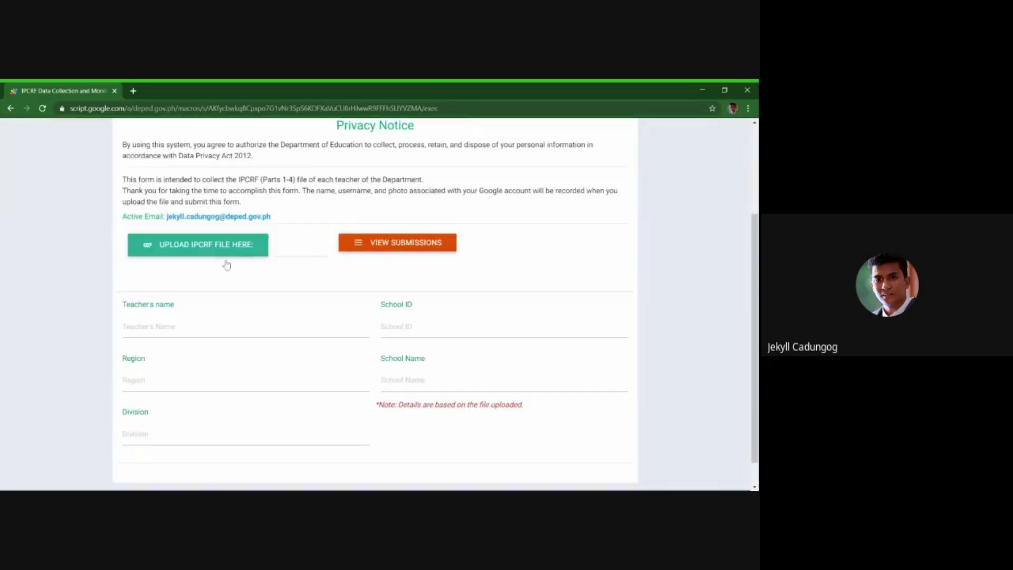
pyautogui.click(179, 246)
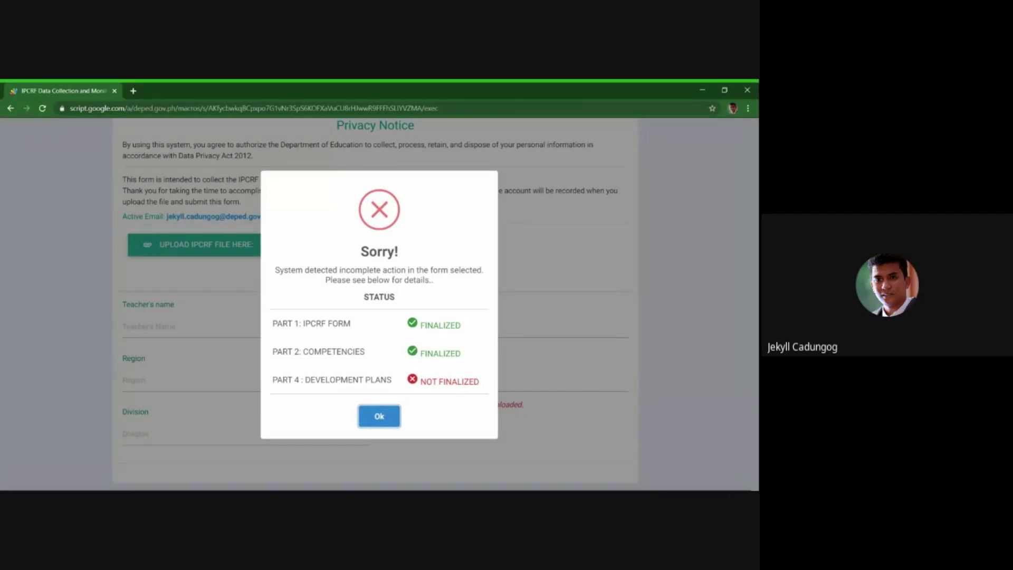
pyautogui.click(388, 418)
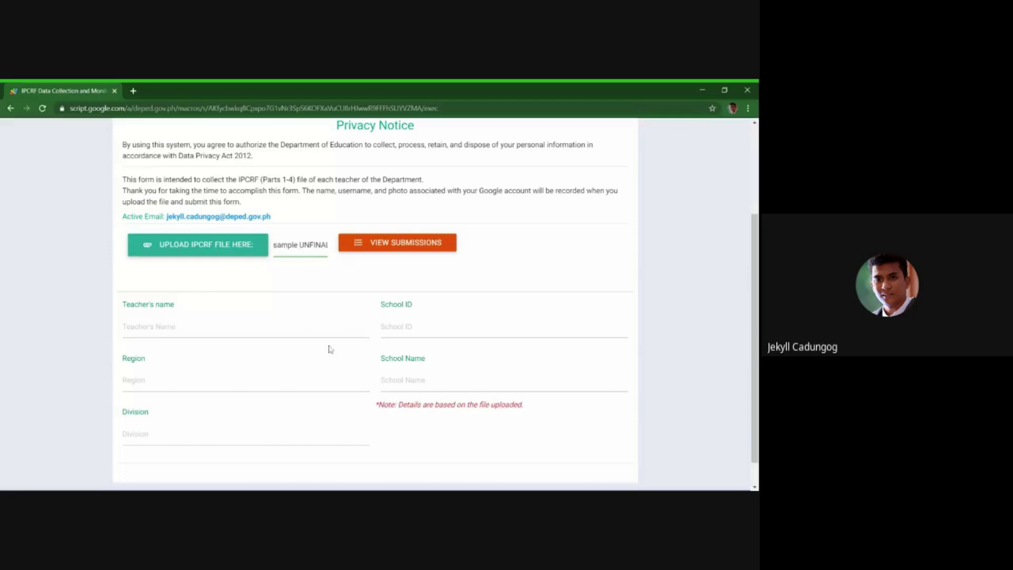
pyautogui.click(225, 253)
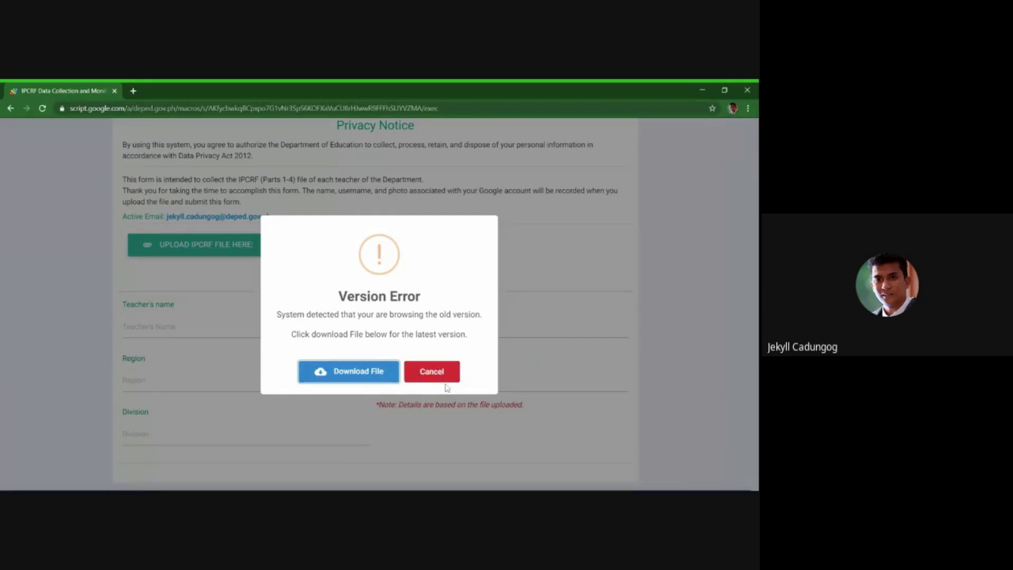
pyautogui.click(432, 376)
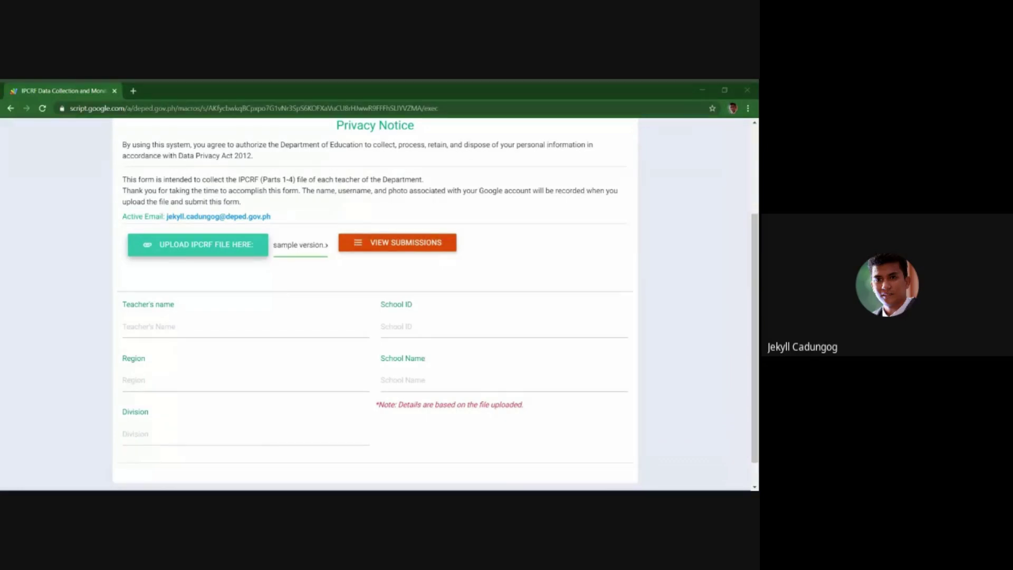
# - Select the finalized sample-3IP IPCRF file for upload and submit its data
pyautogui.click(644, 461)
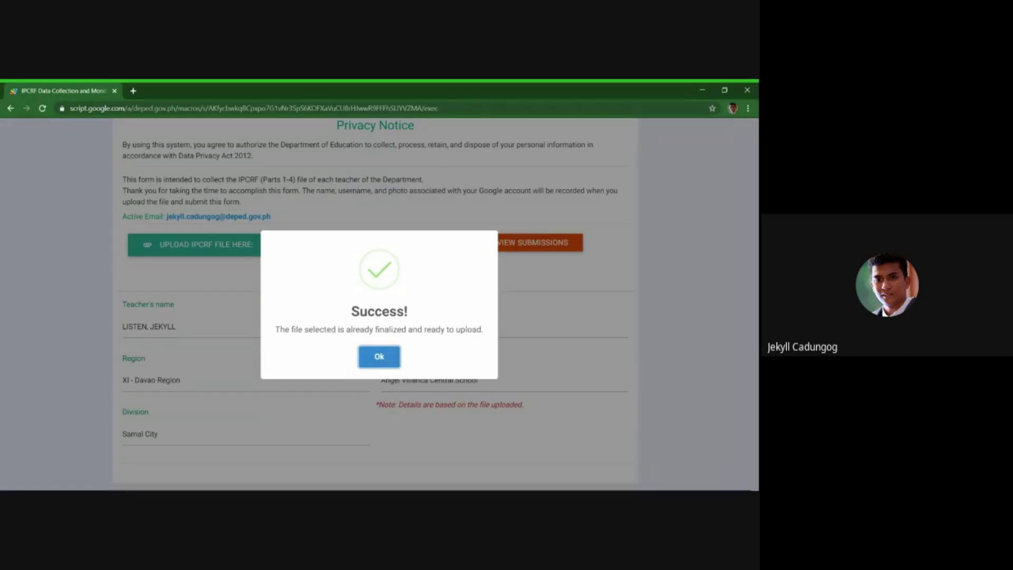
pyautogui.click(380, 358)
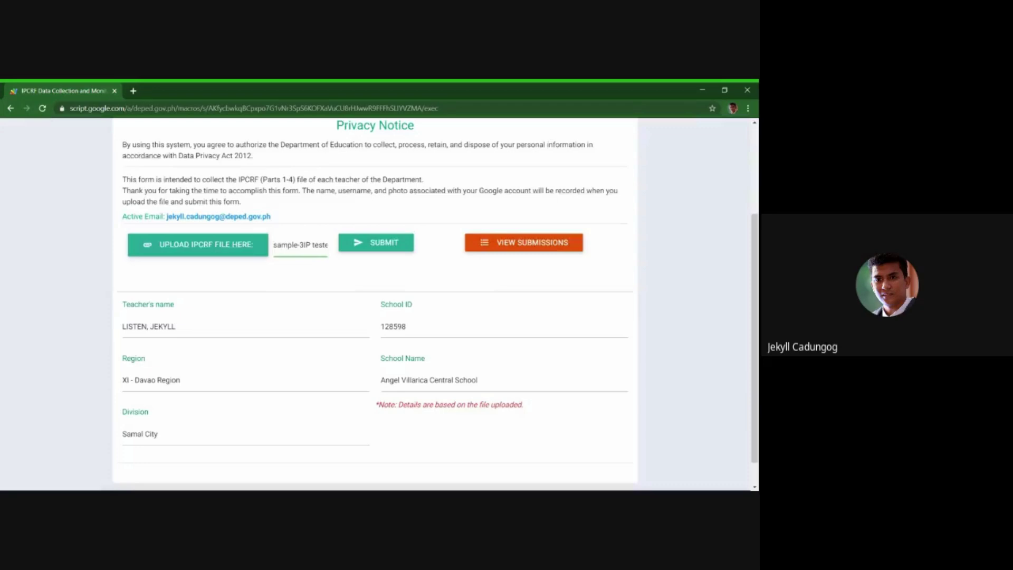
pyautogui.click(382, 248)
pyautogui.click(366, 252)
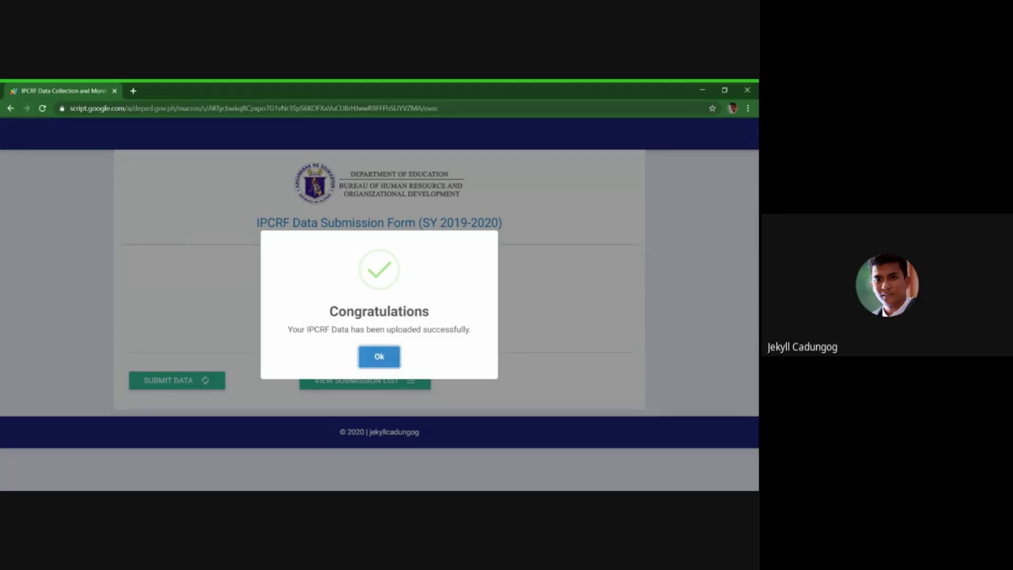
pyautogui.click(380, 358)
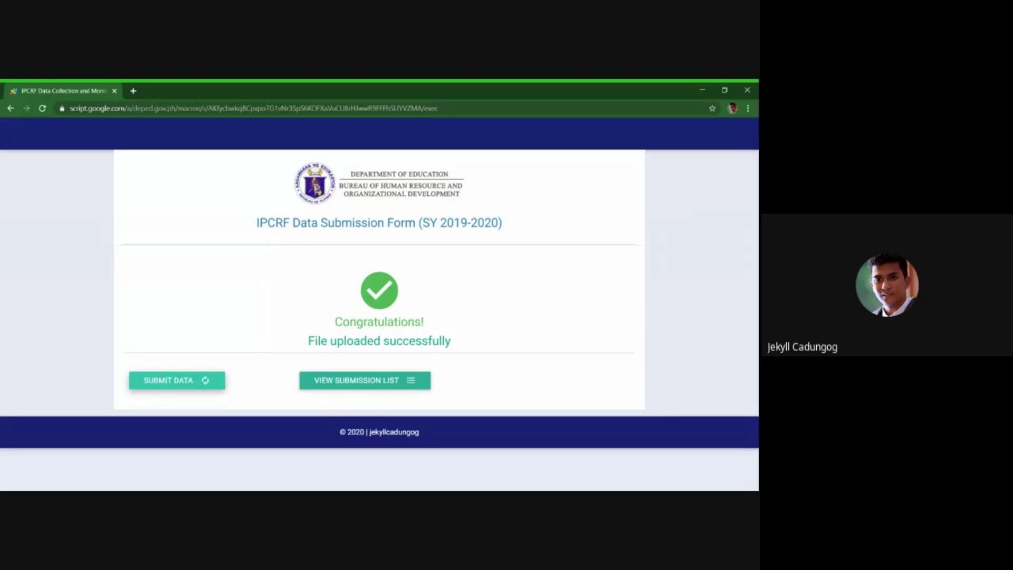
# - Return to the submission form and try to submit the same sample-3IP file again
pyautogui.click(188, 380)
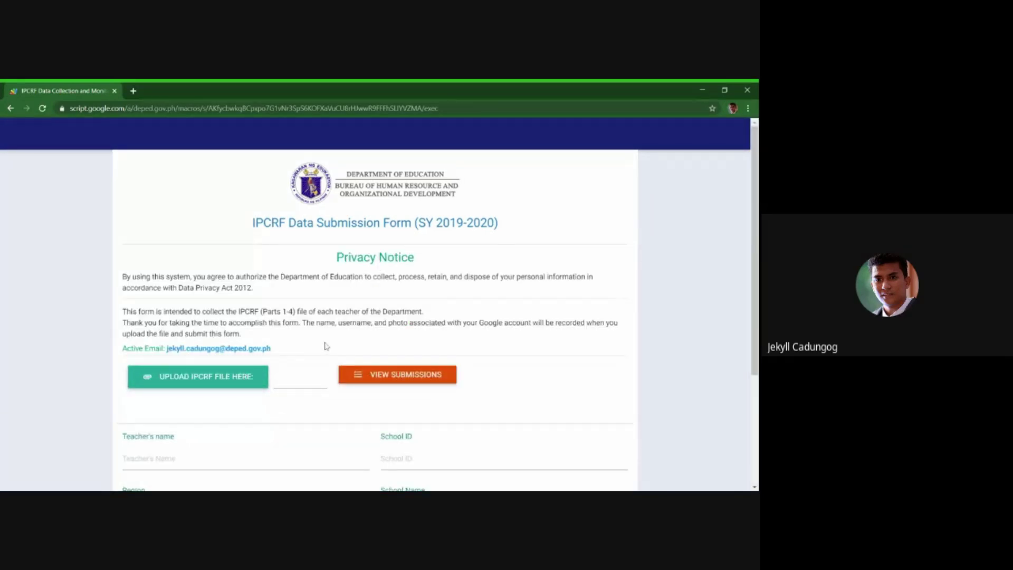
pyautogui.click(185, 385)
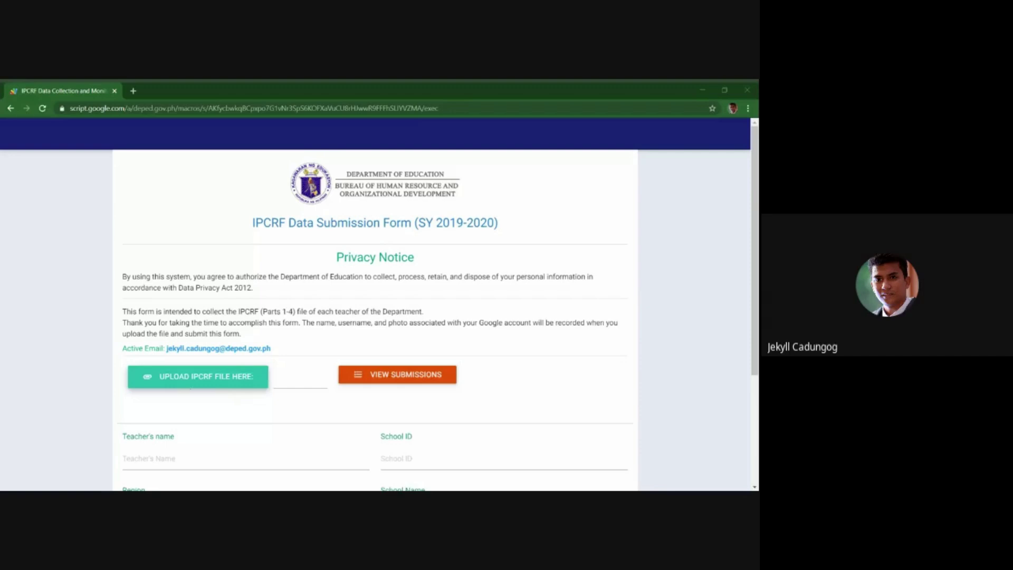
pyautogui.press('Return')
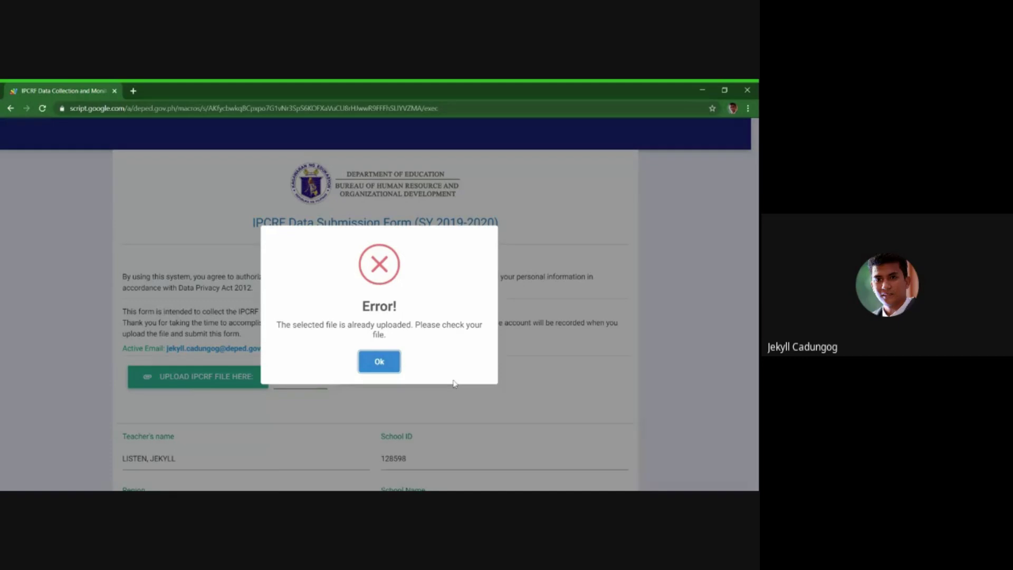
pyautogui.click(384, 365)
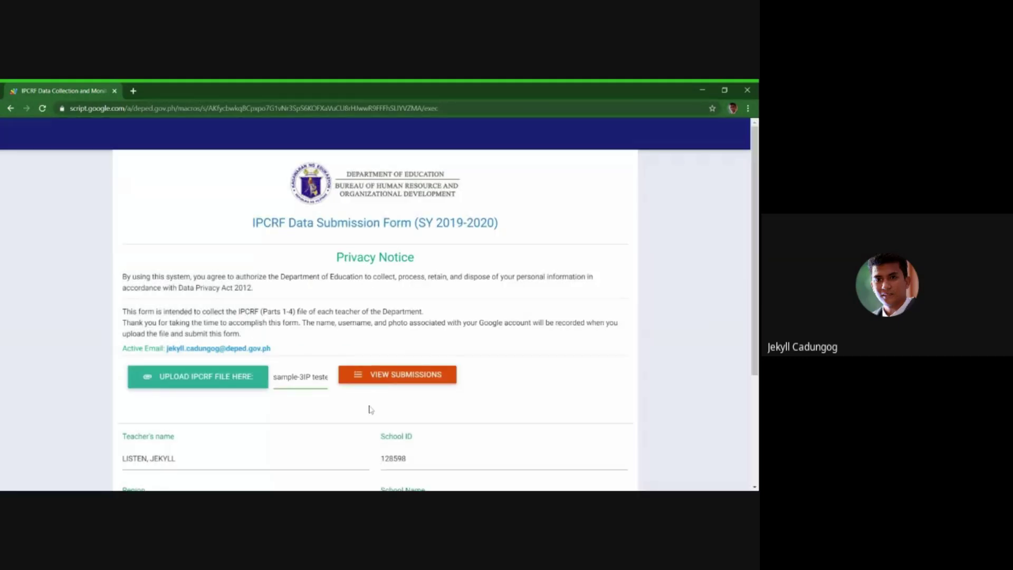
# - Open the submissions page and display the submitted records for XI - Davao Region
pyautogui.scroll(-1, 438, 390)
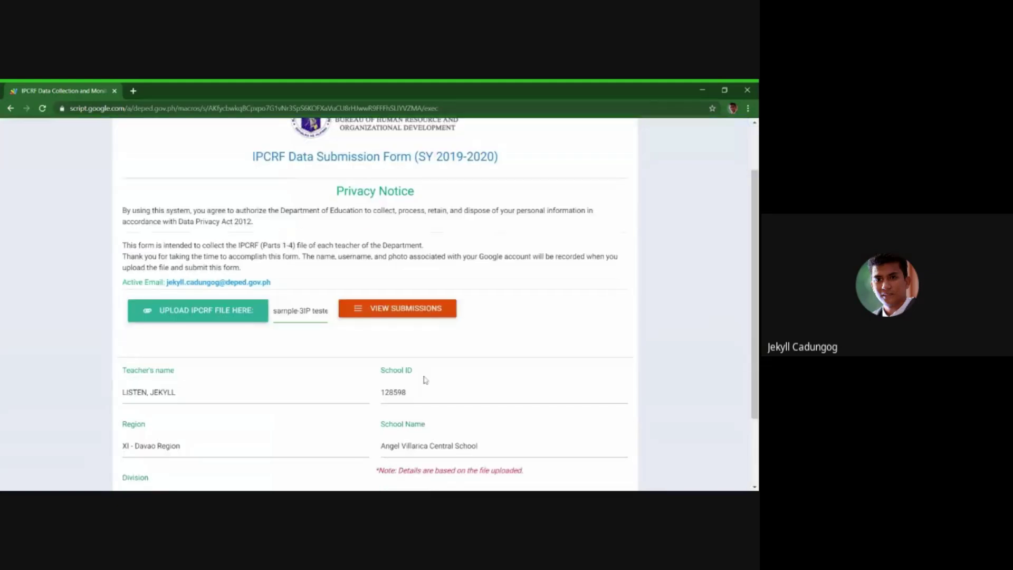
pyautogui.click(386, 312)
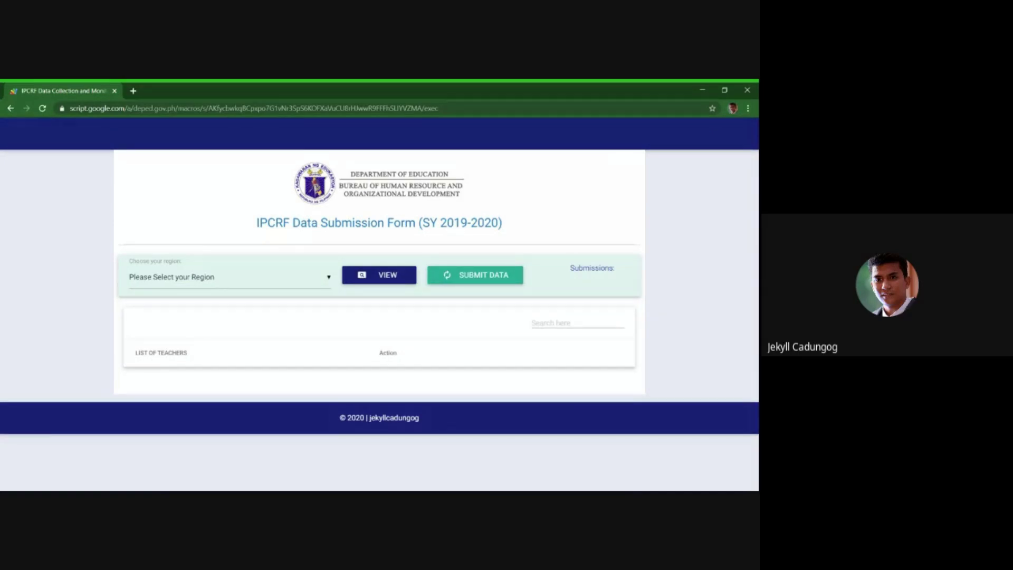
pyautogui.click(327, 277)
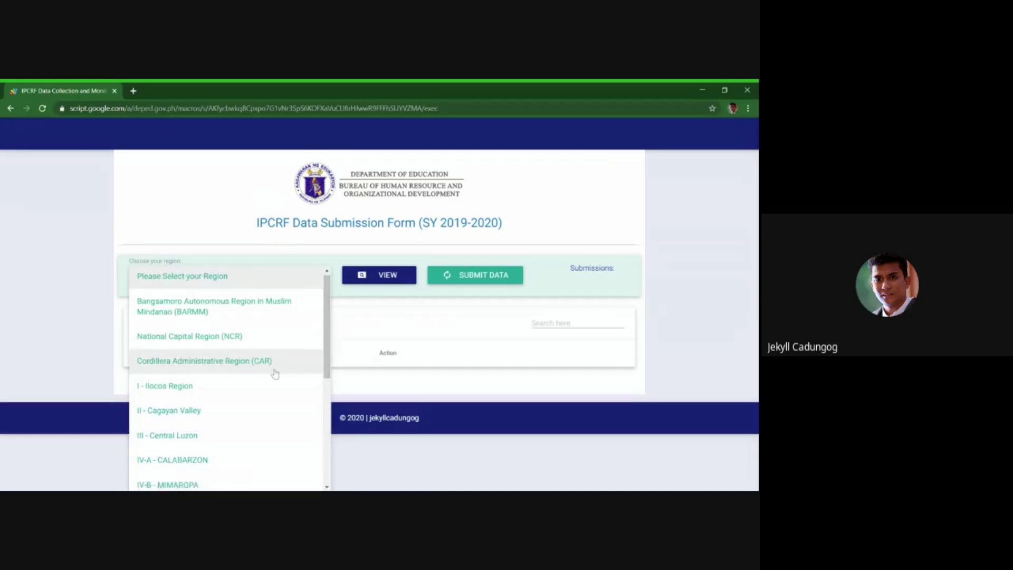
pyautogui.scroll(-2, 275, 373)
pyautogui.scroll(-2, 275, 374)
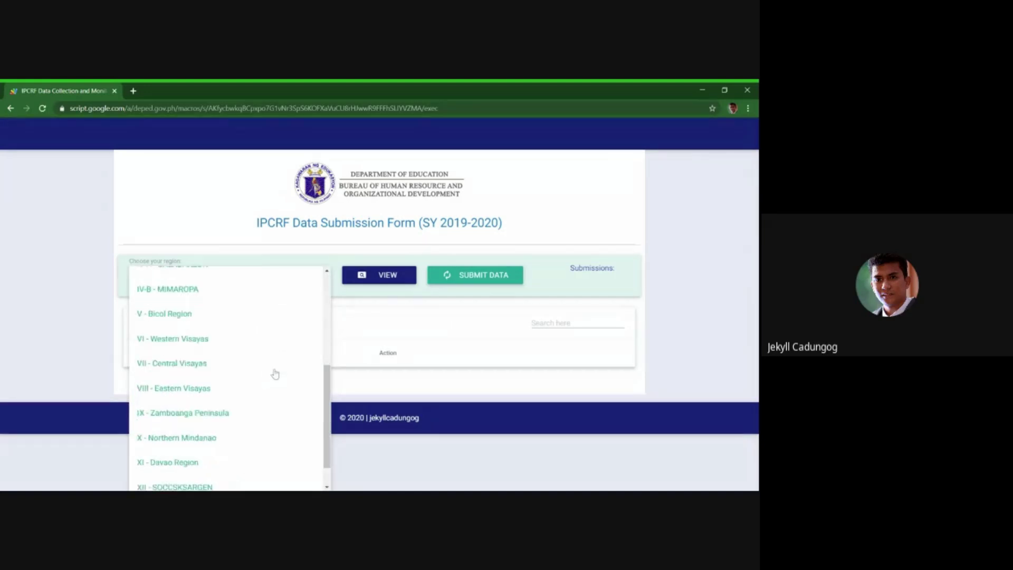
pyautogui.click(241, 414)
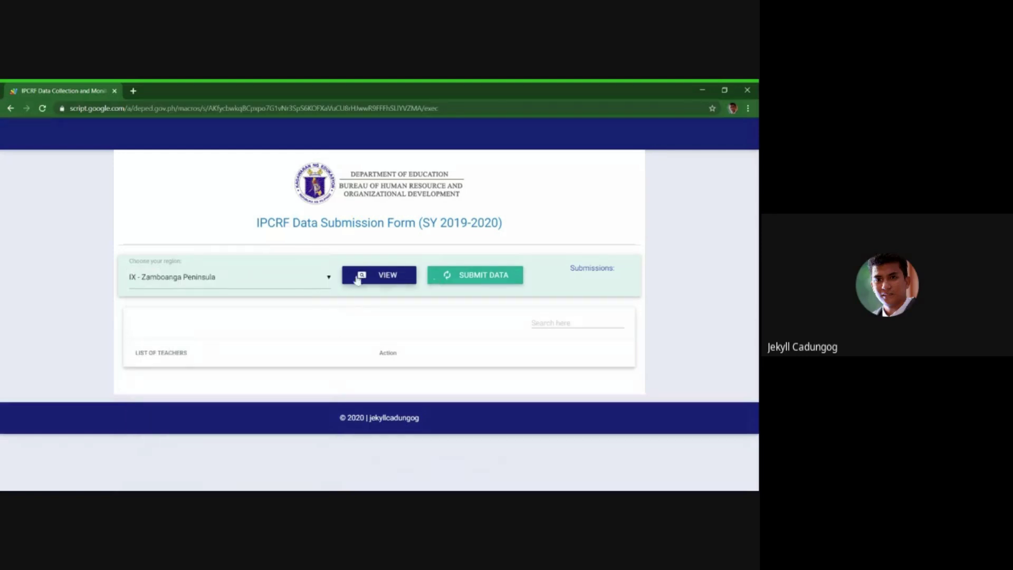
pyautogui.click(317, 279)
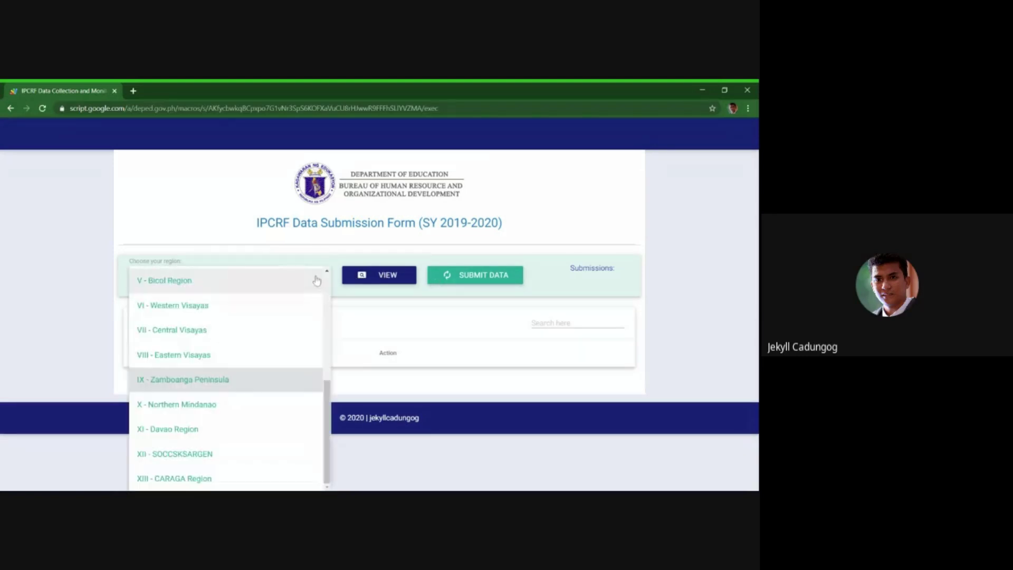
pyautogui.click(186, 436)
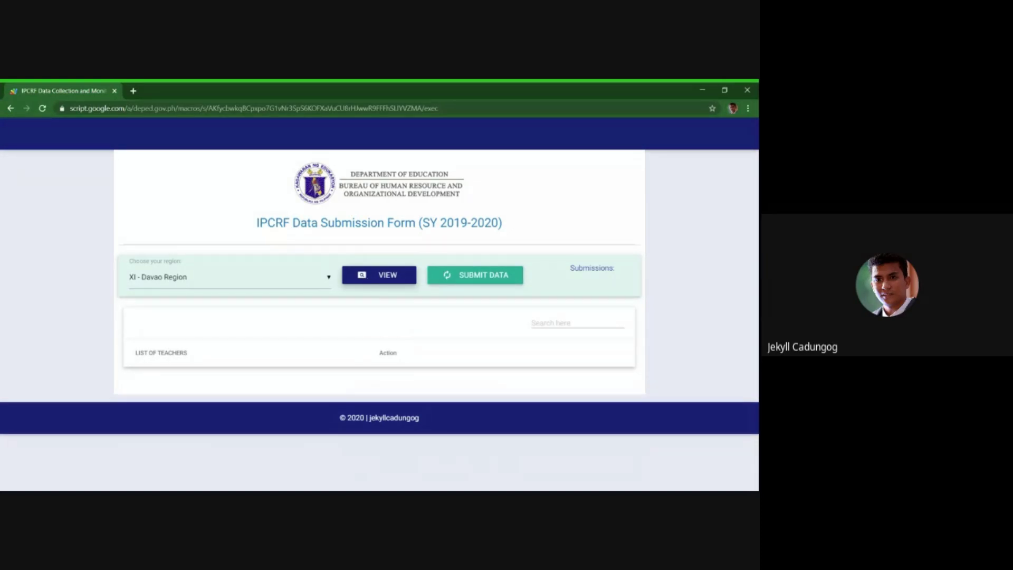
pyautogui.click(369, 279)
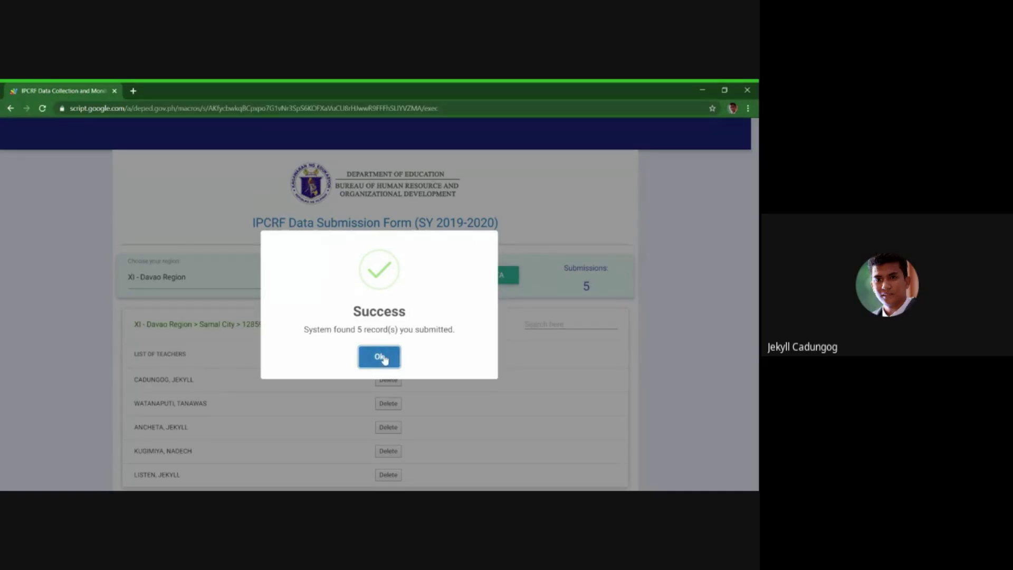
pyautogui.click(380, 358)
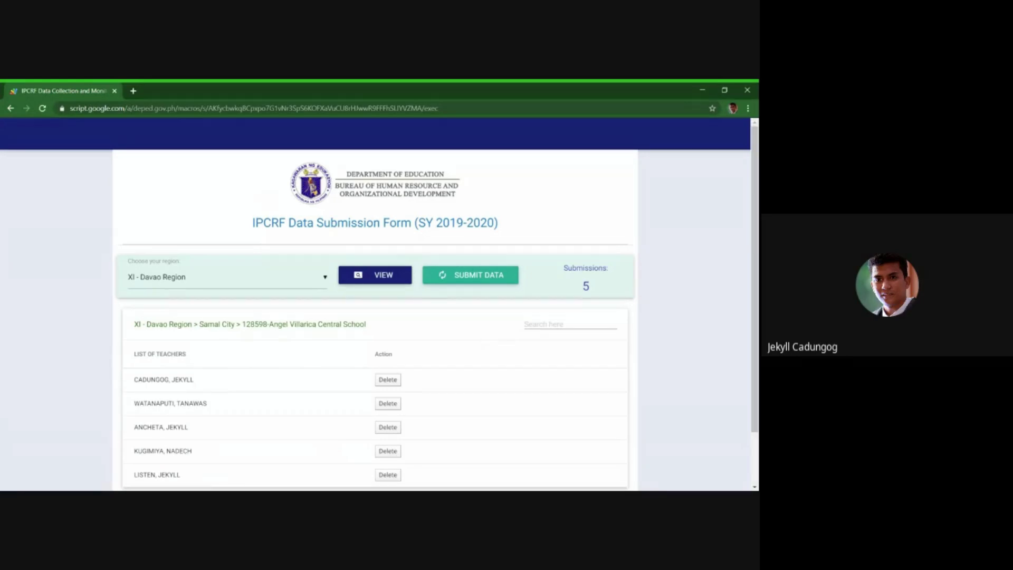
# - Review the region, division and school heading above the list of submitted teachers
pyautogui.scroll(-2, 484, 339)
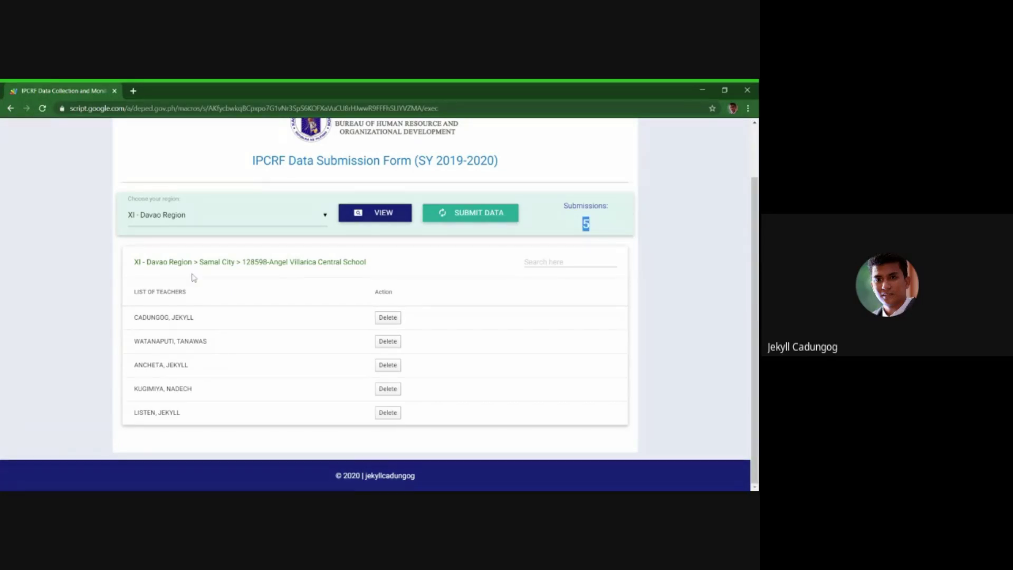
pyautogui.moveTo(134, 262); pyautogui.dragTo(385, 272)
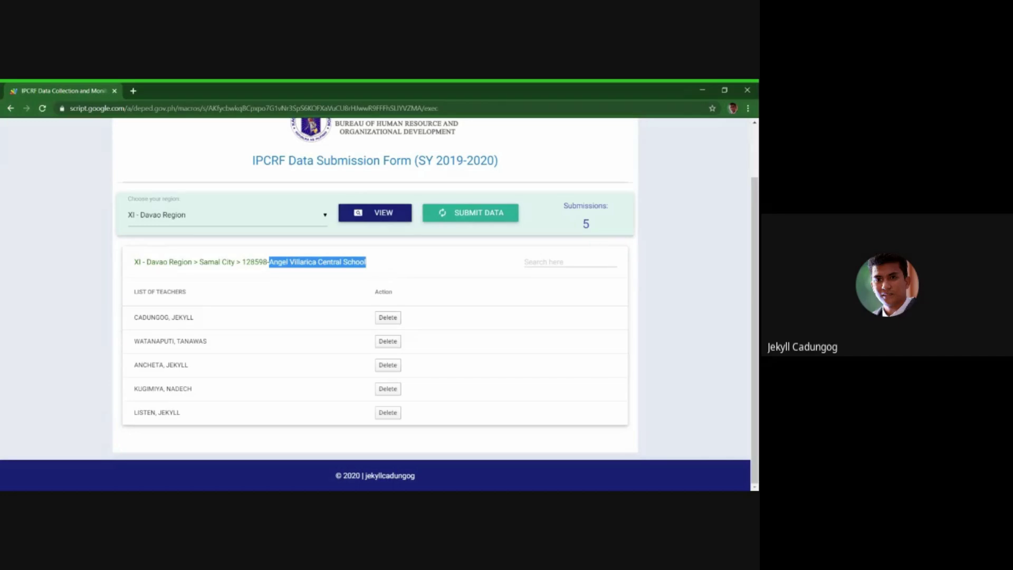
pyautogui.click(377, 267)
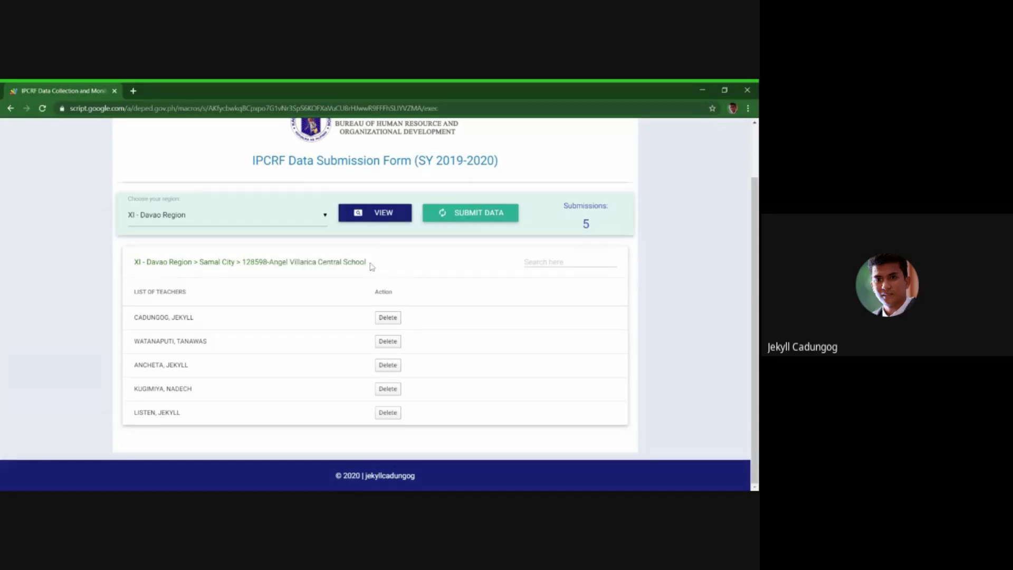
pyautogui.moveTo(368, 262); pyautogui.dragTo(242, 262)
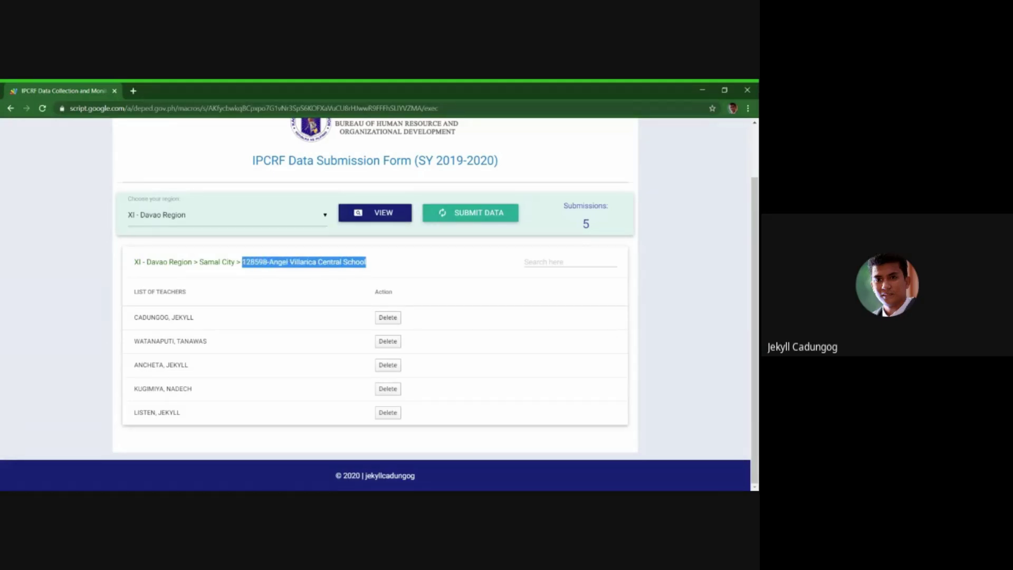
pyautogui.click(242, 262)
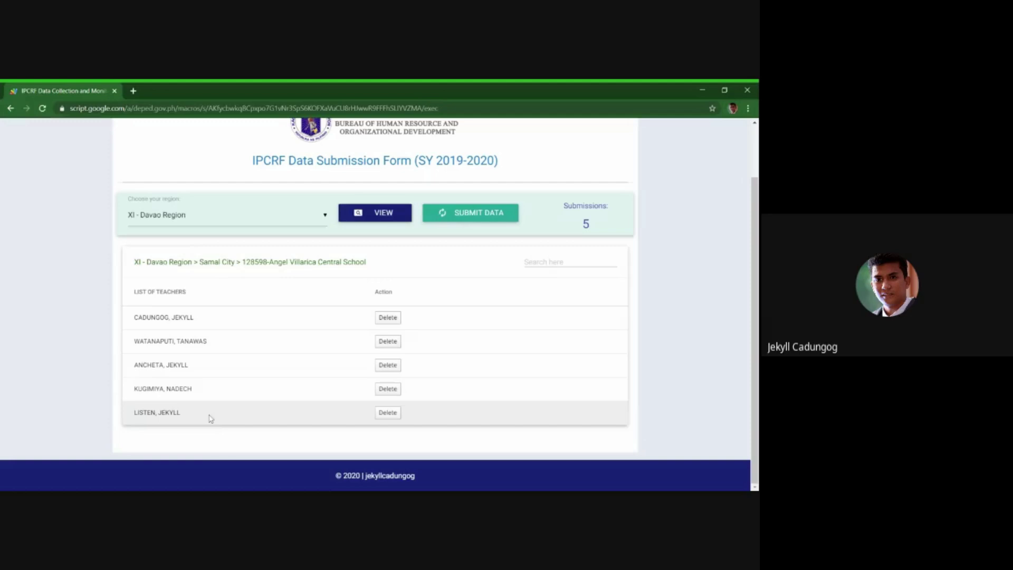
# - Delete the last teacher's record from the XI - Davao Region submission list
pyautogui.click(390, 415)
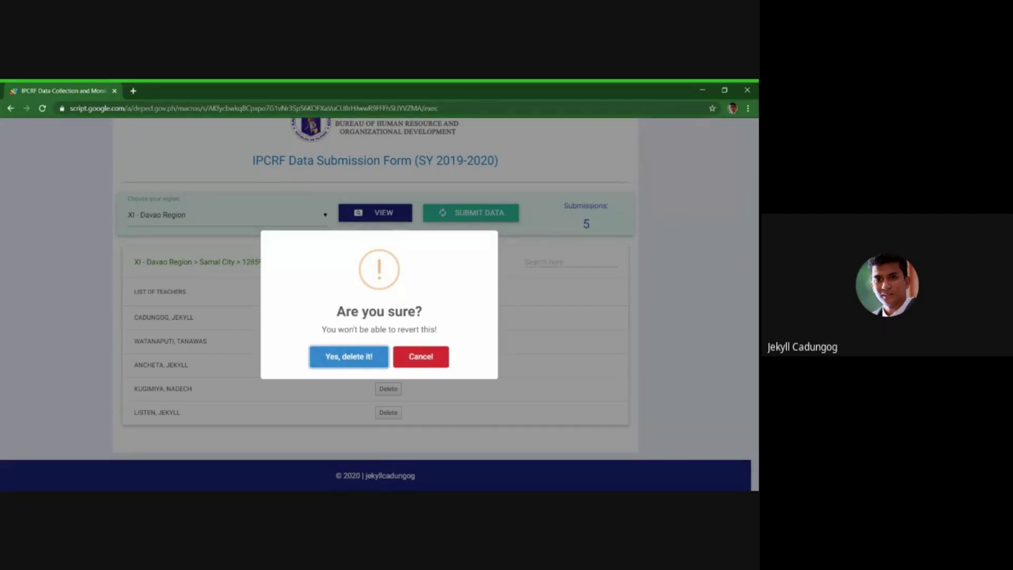
pyautogui.click(334, 358)
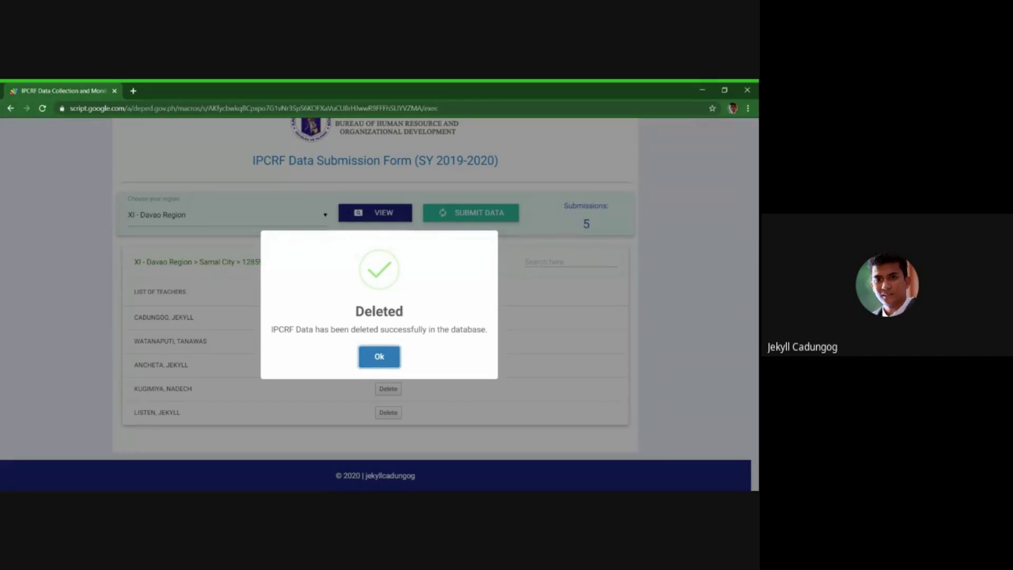
pyautogui.click(379, 356)
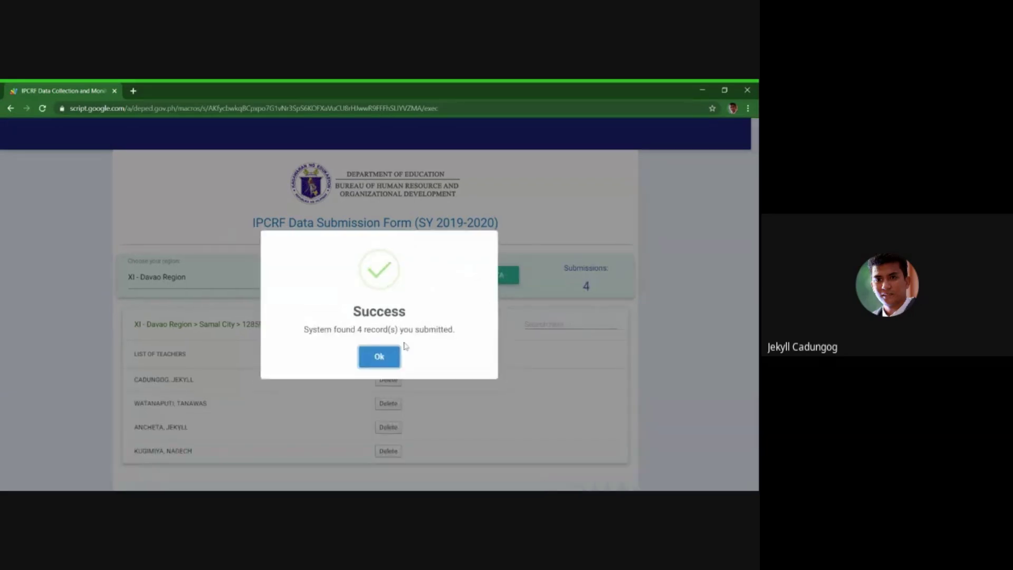
pyautogui.click(378, 358)
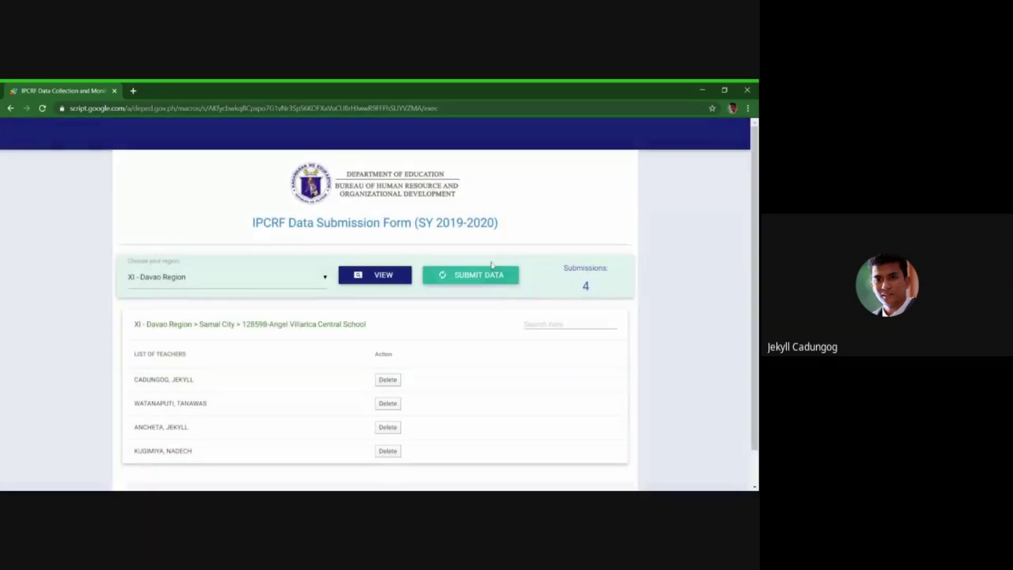
# - Return to the submission form and upload the finalized sample-3IP file again, acknowledging the file check
pyautogui.click(472, 277)
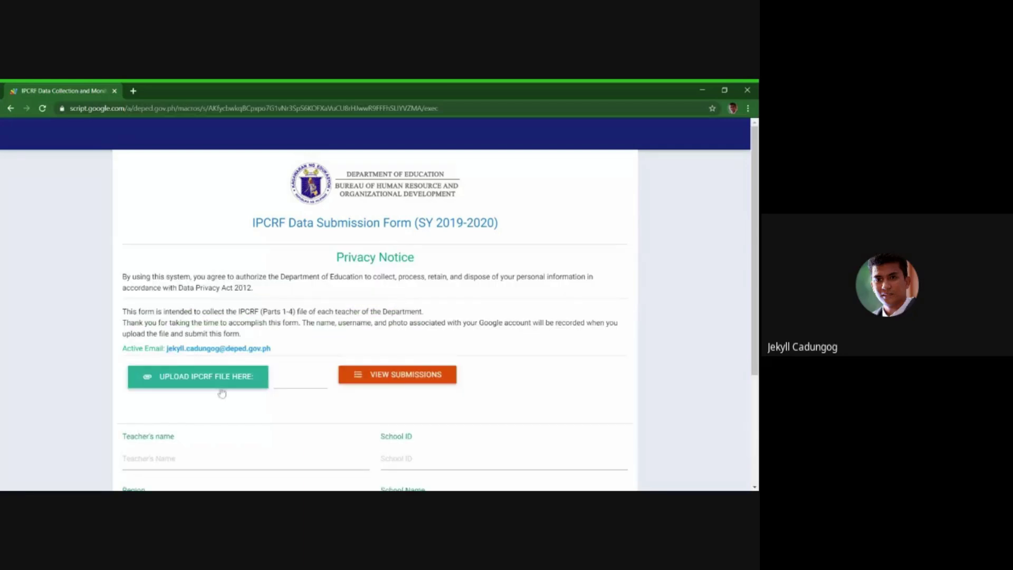
pyautogui.click(231, 384)
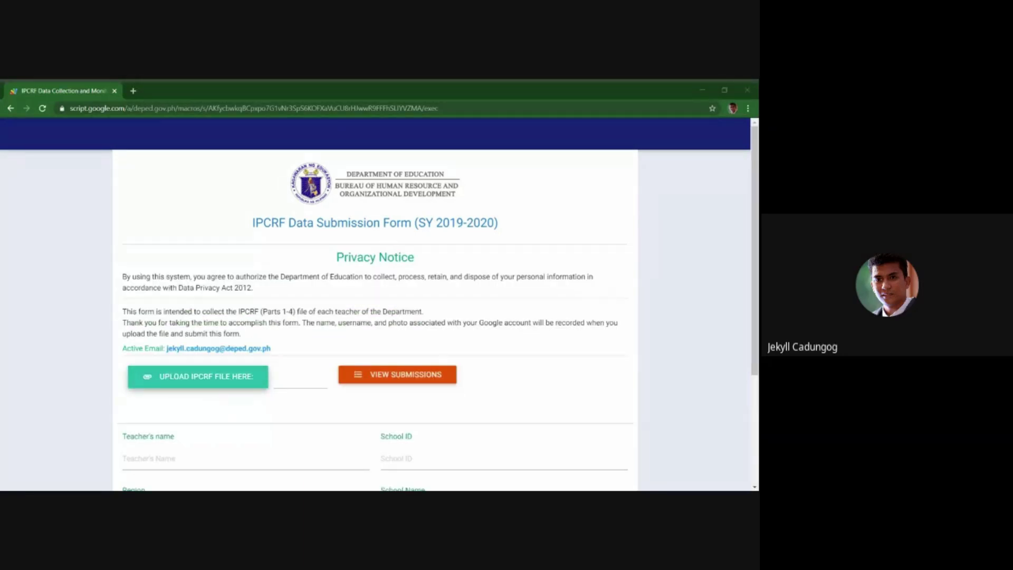
pyautogui.press('Return')
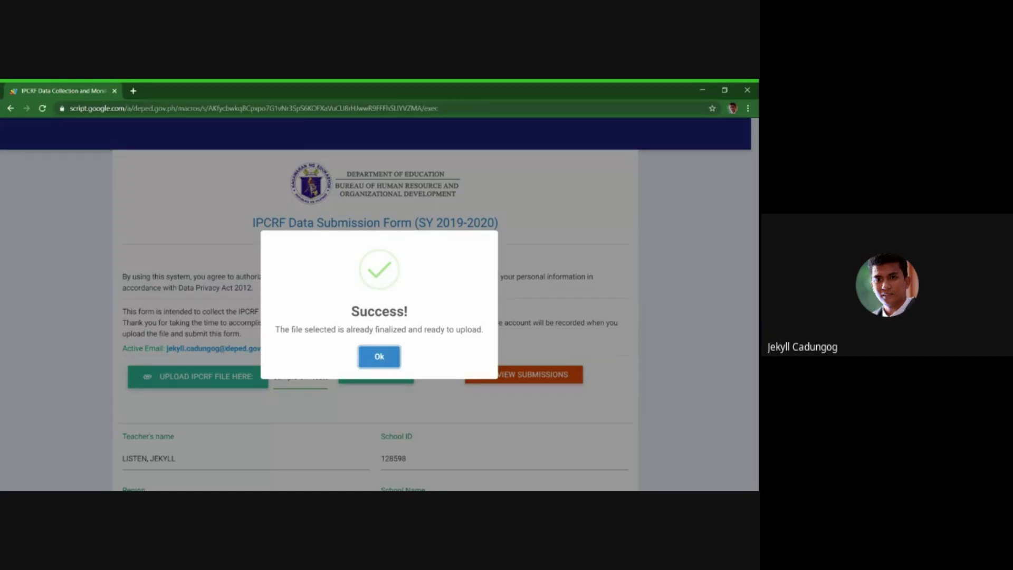
pyautogui.click(388, 357)
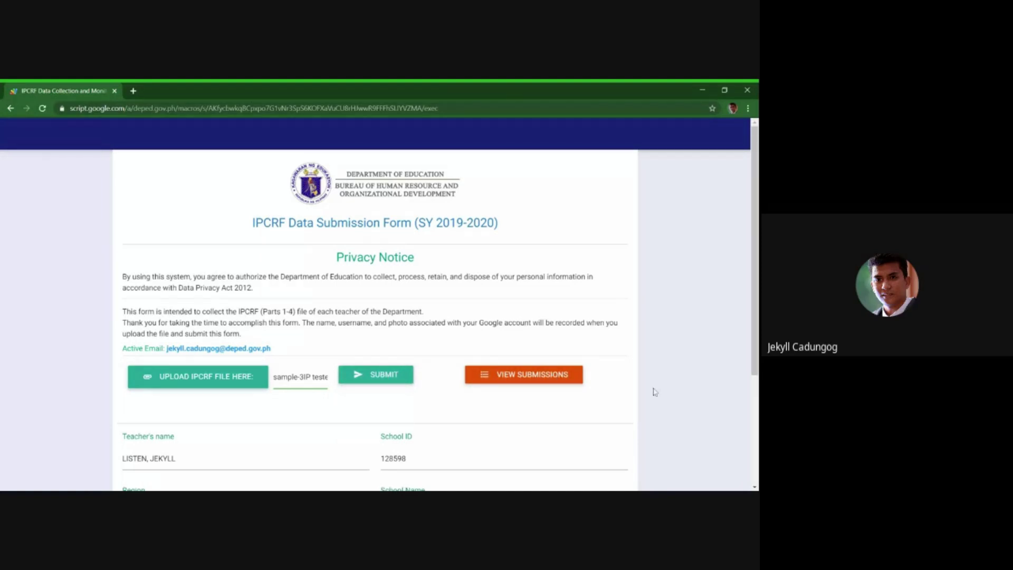
# - Review the teacher, school, region and division details filled in from the uploaded IPCRF file
pyautogui.scroll(-3, 666, 399)
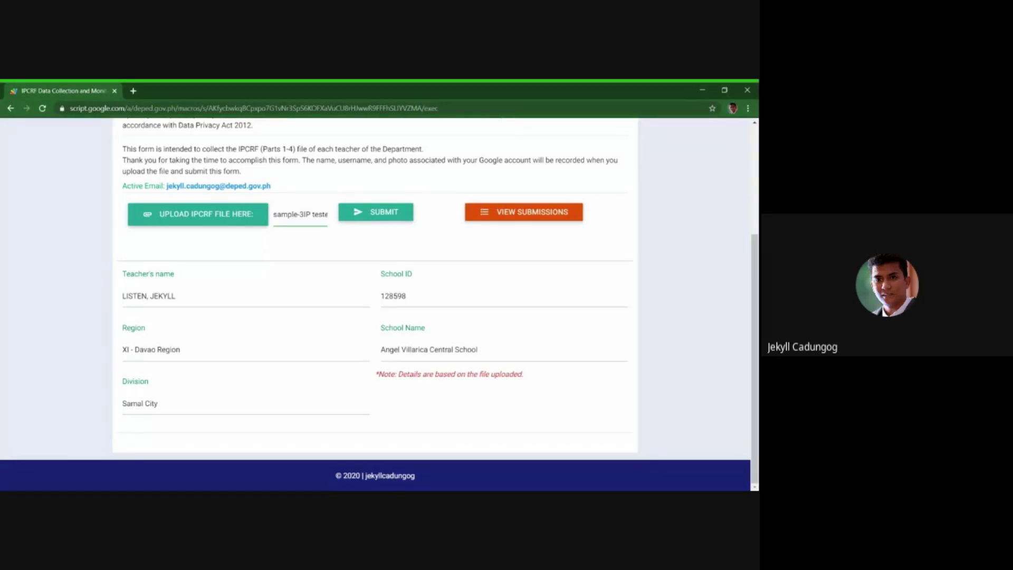
pyautogui.scroll(3, 376, 304)
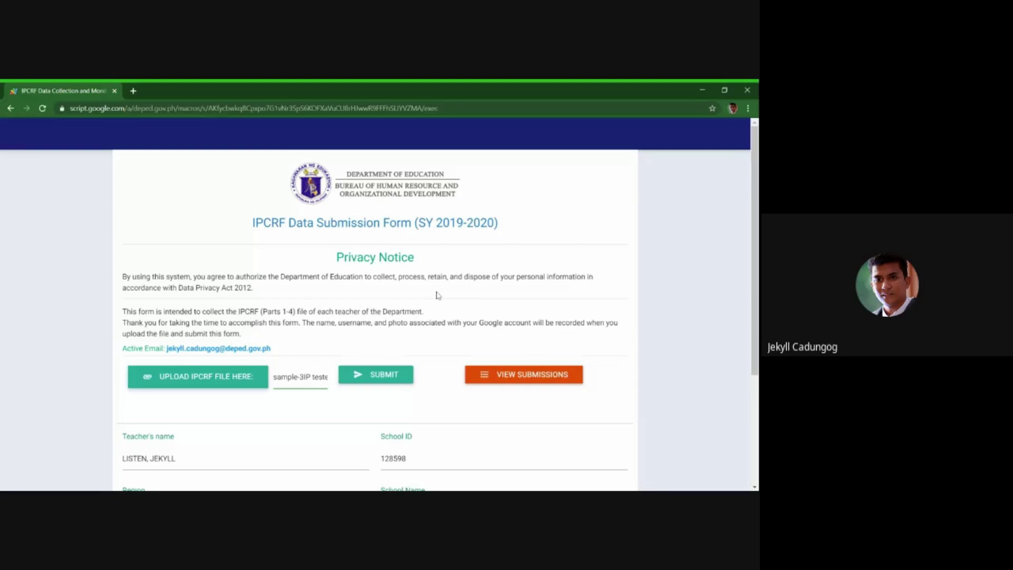
pyautogui.scroll(-3, 438, 295)
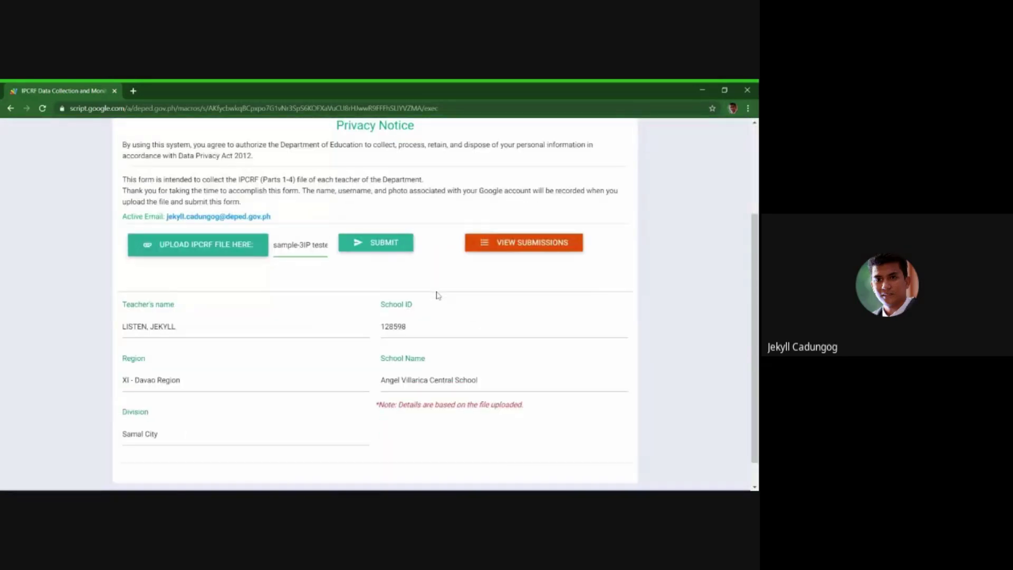
pyautogui.scroll(3, 437, 294)
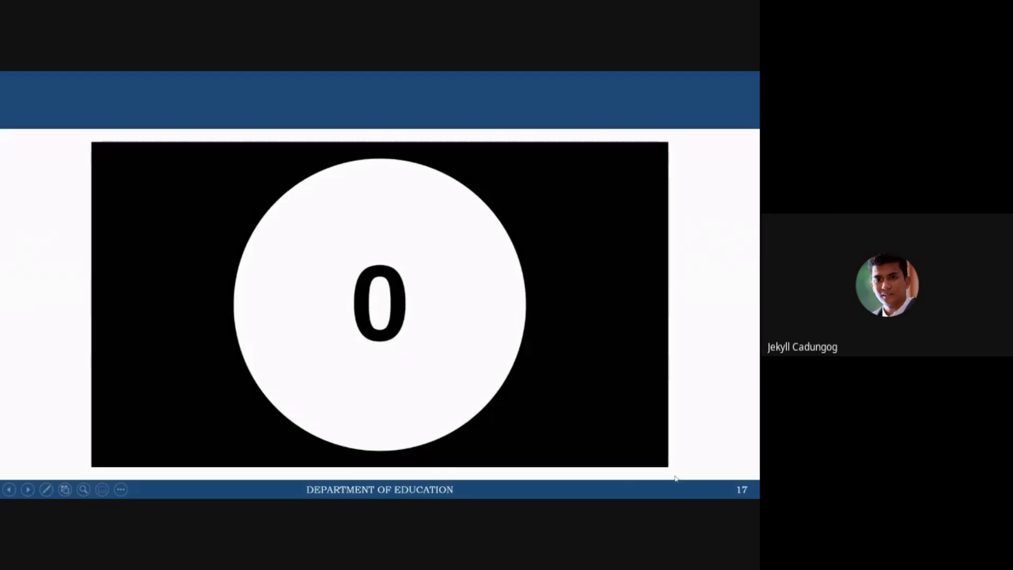
pyautogui.click(724, 231)
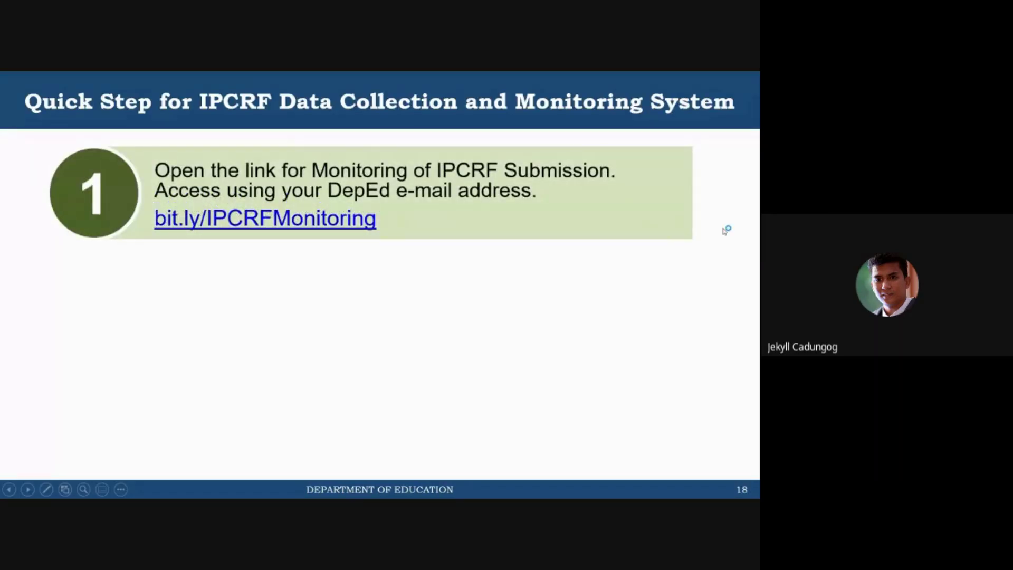